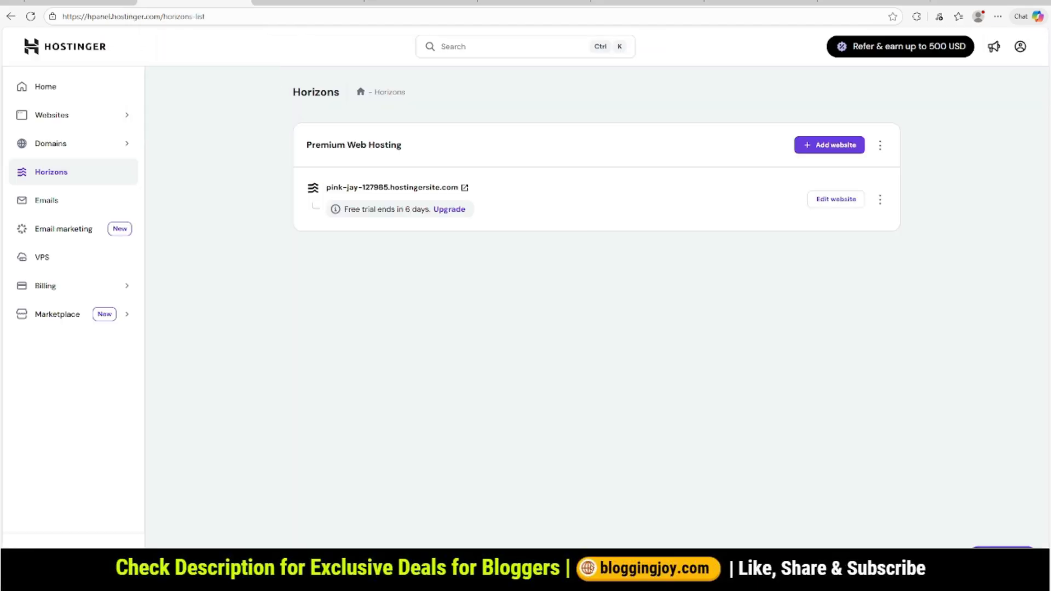
- View the hosting dashboard's home and Horizons pages, and switch to the blog project open in the Horizons editor
click(46, 87)
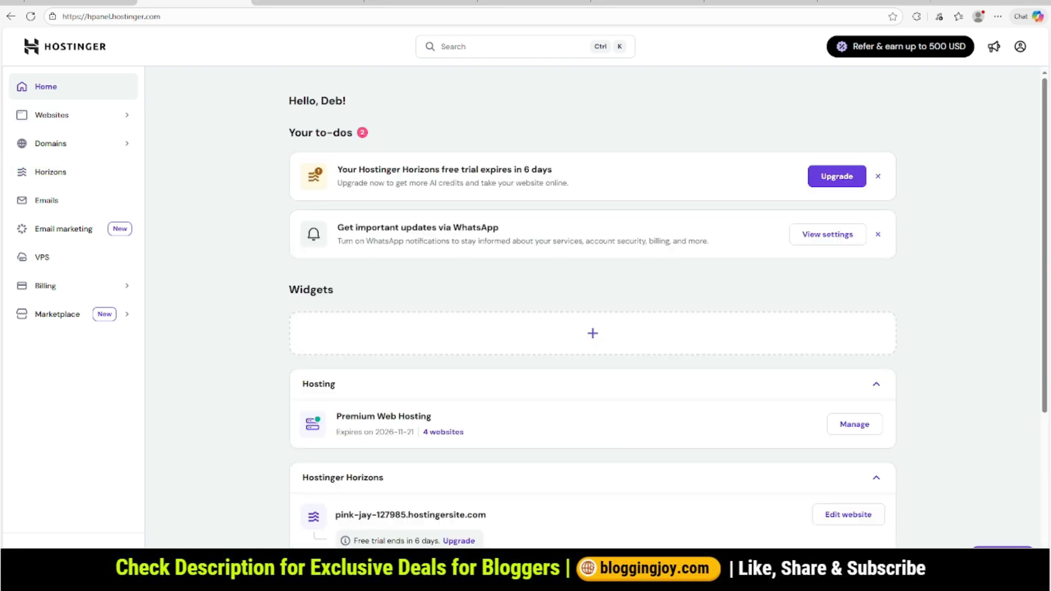
click(50, 171)
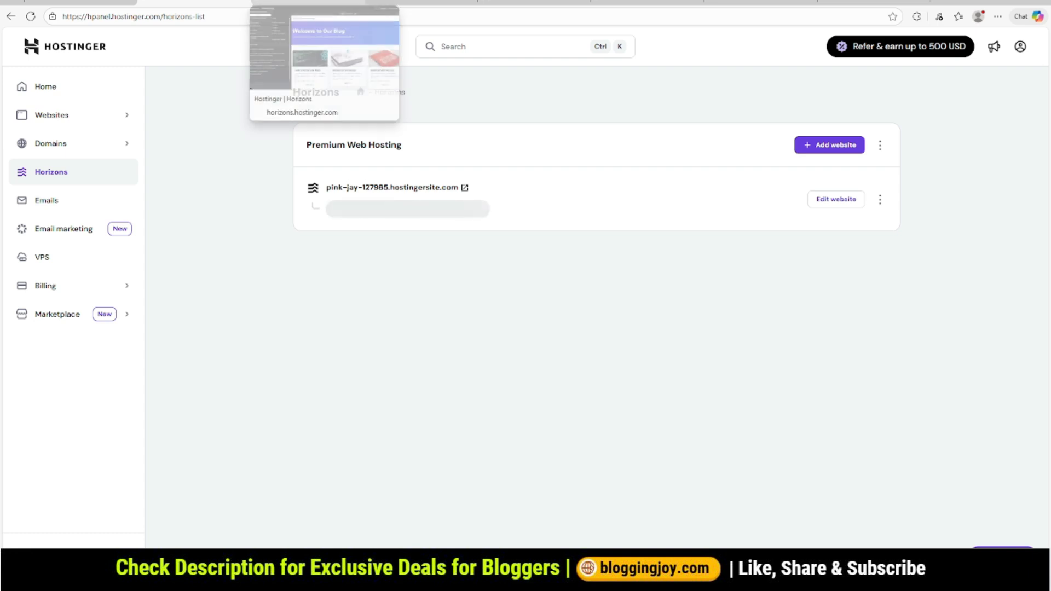
click(309, 3)
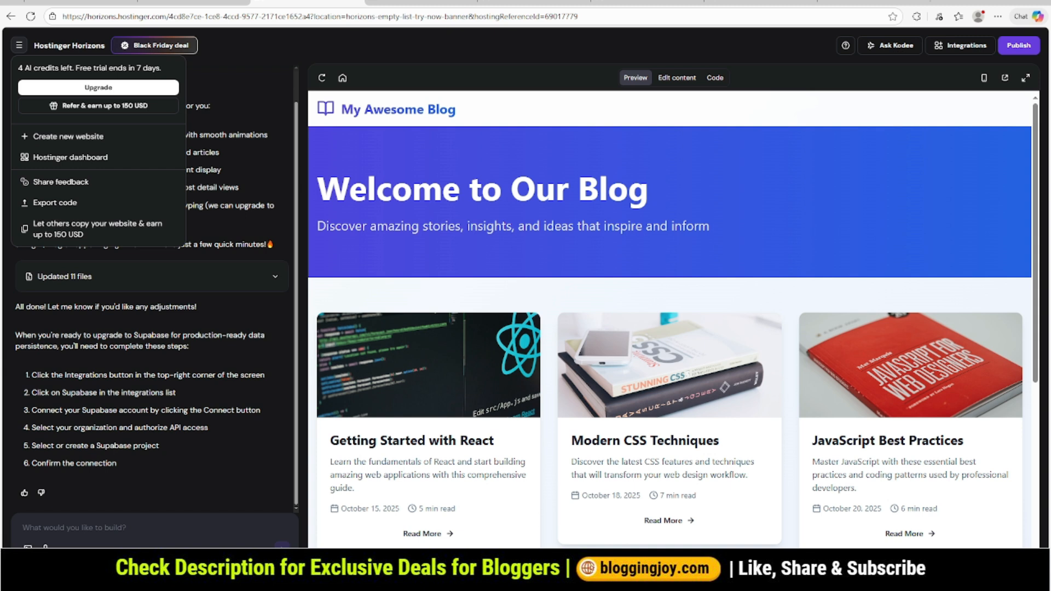
- Review the original blog prompt and the assistant's build plan in the chat history
scroll(156, 286, up, 1)
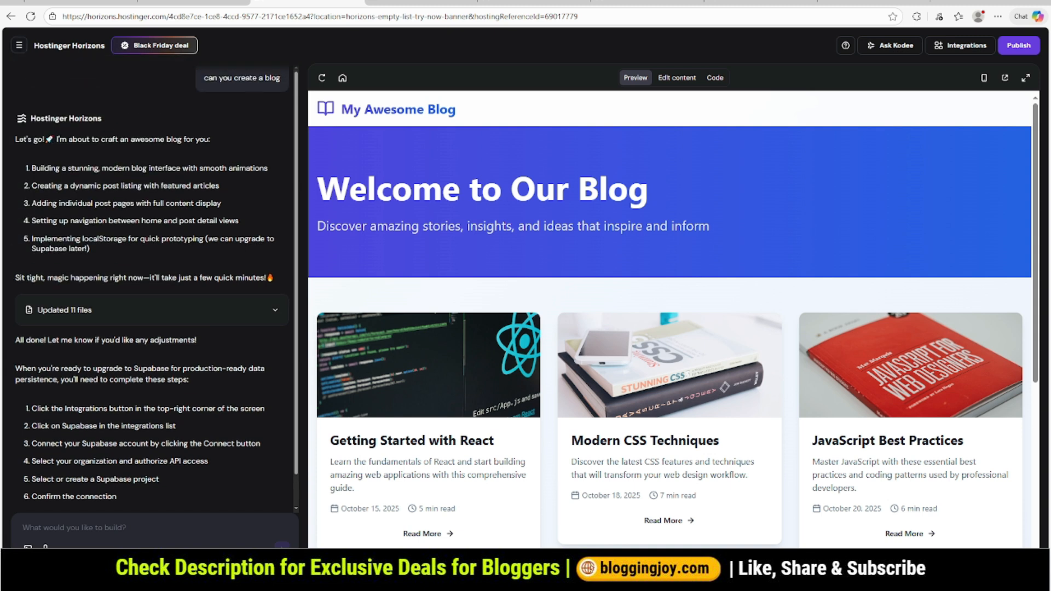
drag(203, 78, 279, 77)
click(280, 78)
drag(86, 139, 210, 140)
click(210, 140)
scroll(156, 285, down, 1)
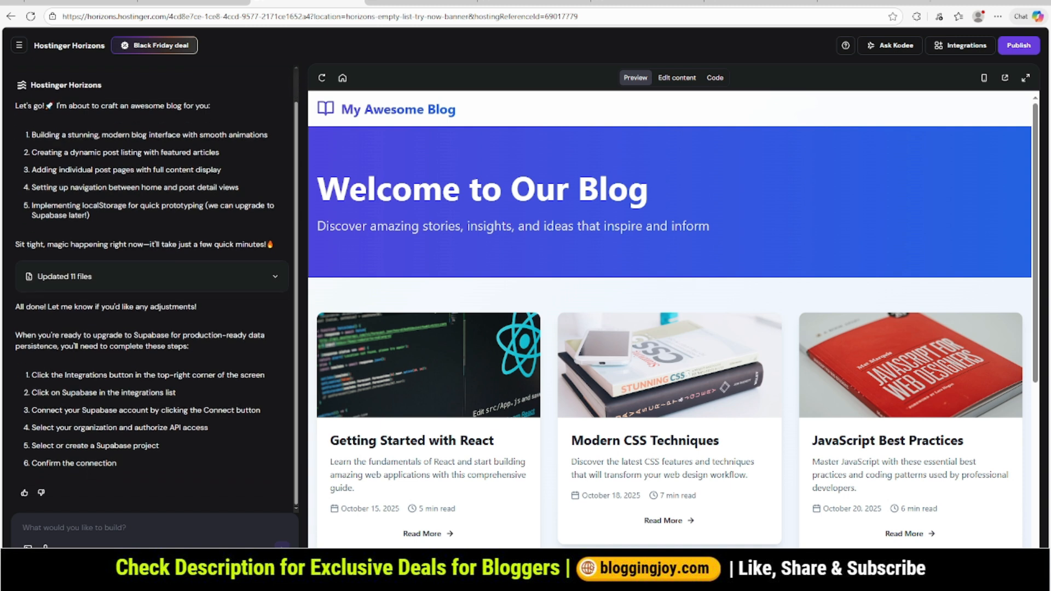
- Expand the chat's list of updated files, look through it and collapse it again
click(274, 277)
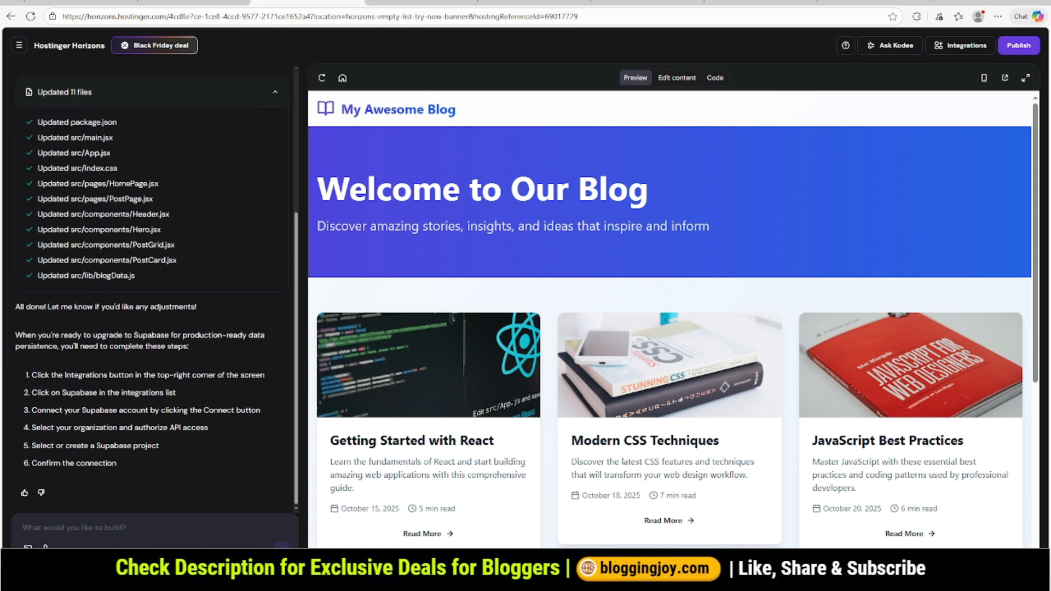
scroll(157, 287, up, 2)
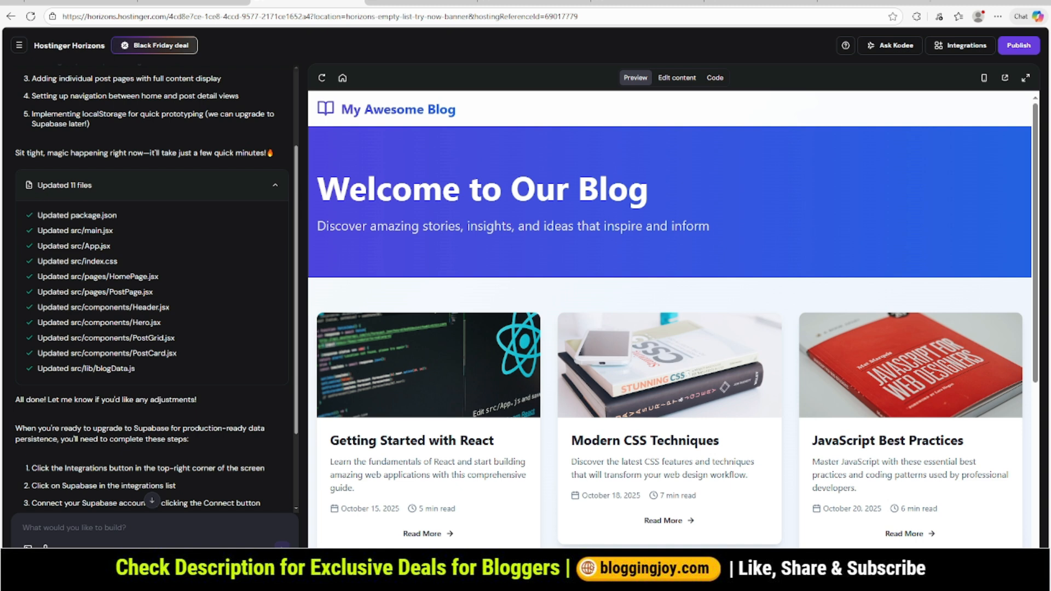
click(275, 185)
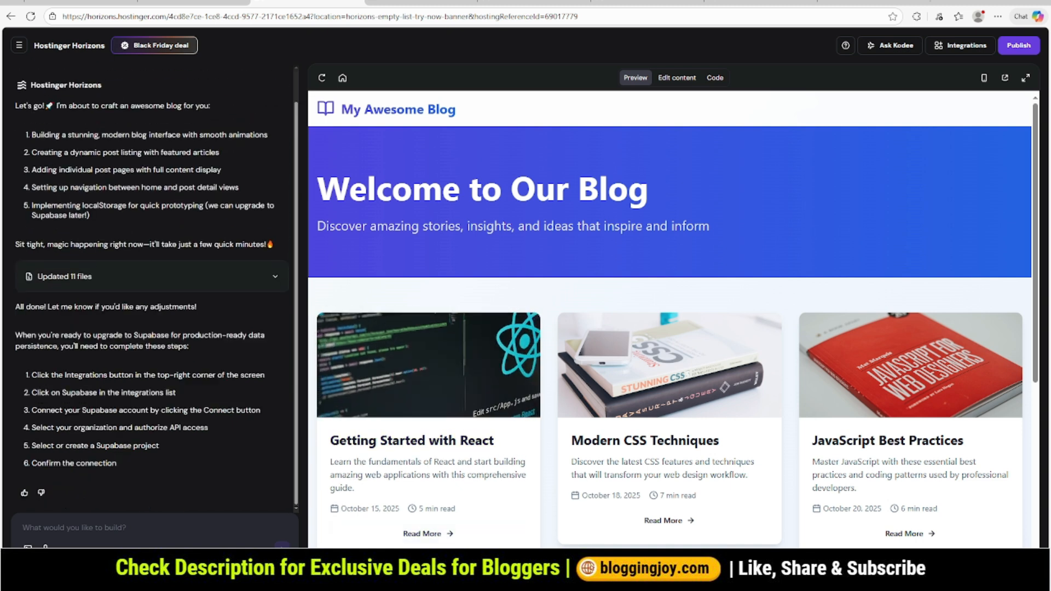
- Browse the generated blog in the preview, read through the Modern CSS Techniques post and return to the blog's homepage
scroll(668, 323, down, 5)
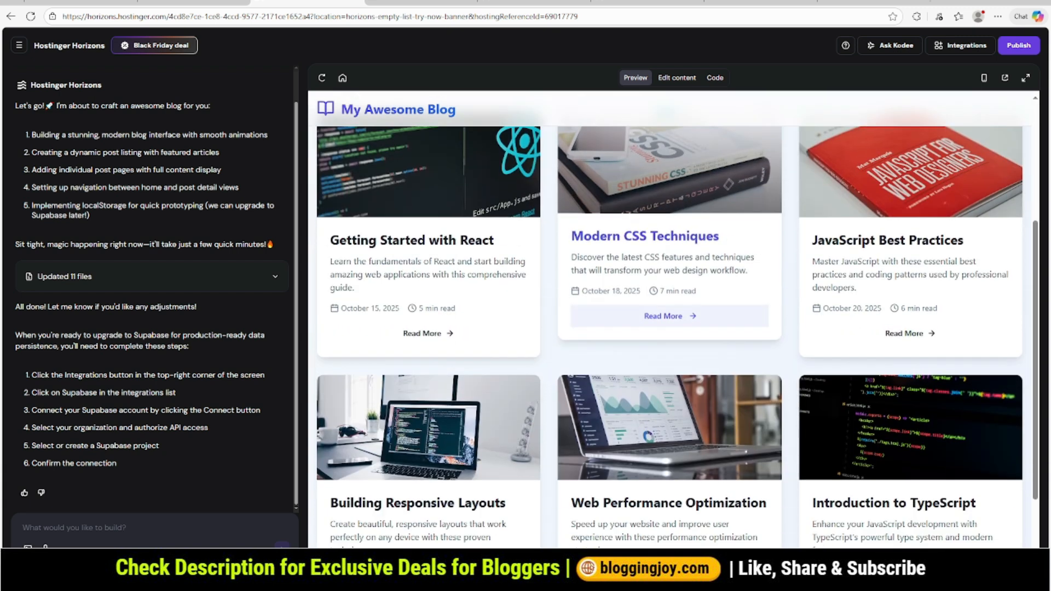
scroll(673, 323, up, 5)
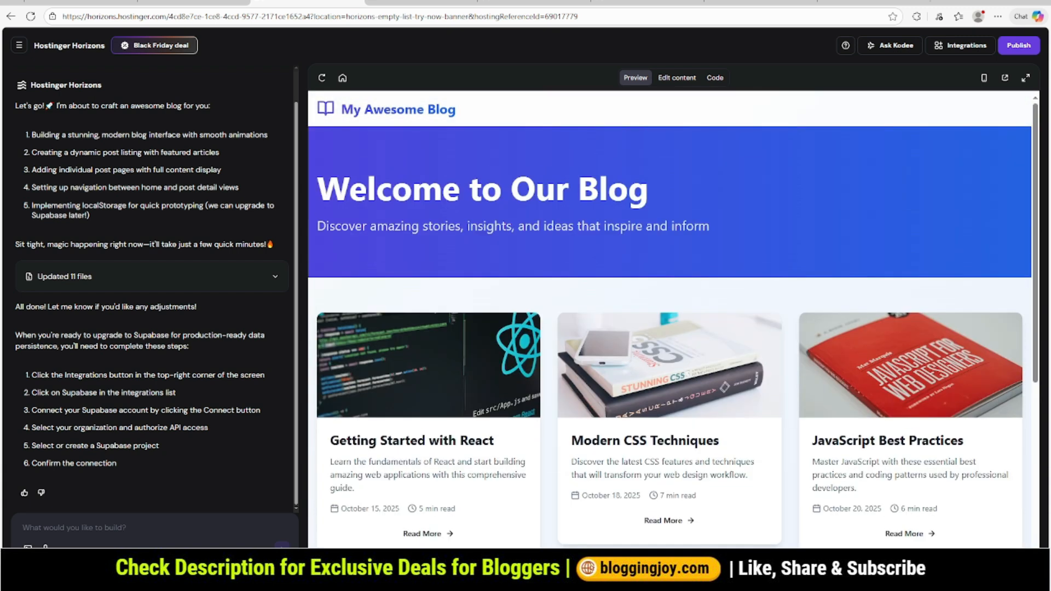
scroll(668, 323, down, 2)
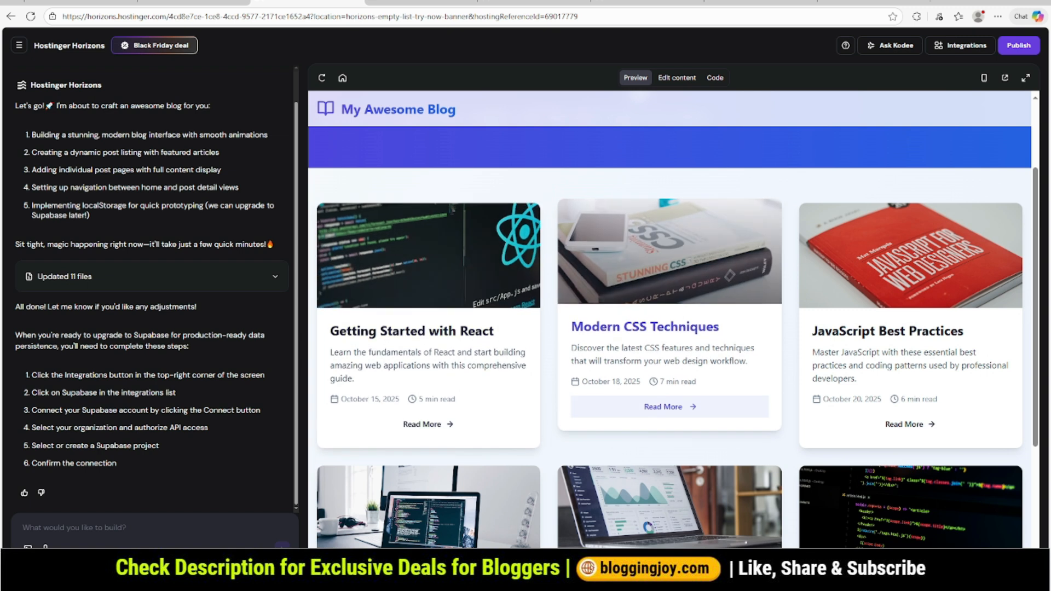
click(668, 406)
scroll(668, 350, down, 2)
scroll(669, 350, up, 2)
click(471, 119)
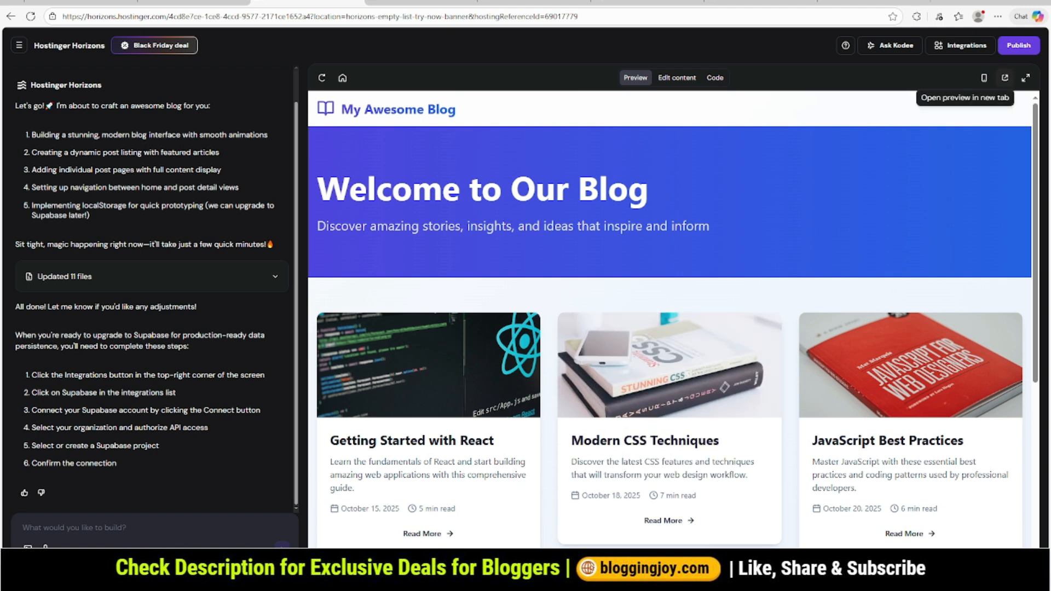
- Open the blog preview in a separate browser tab and look over the full homepage
click(1004, 77)
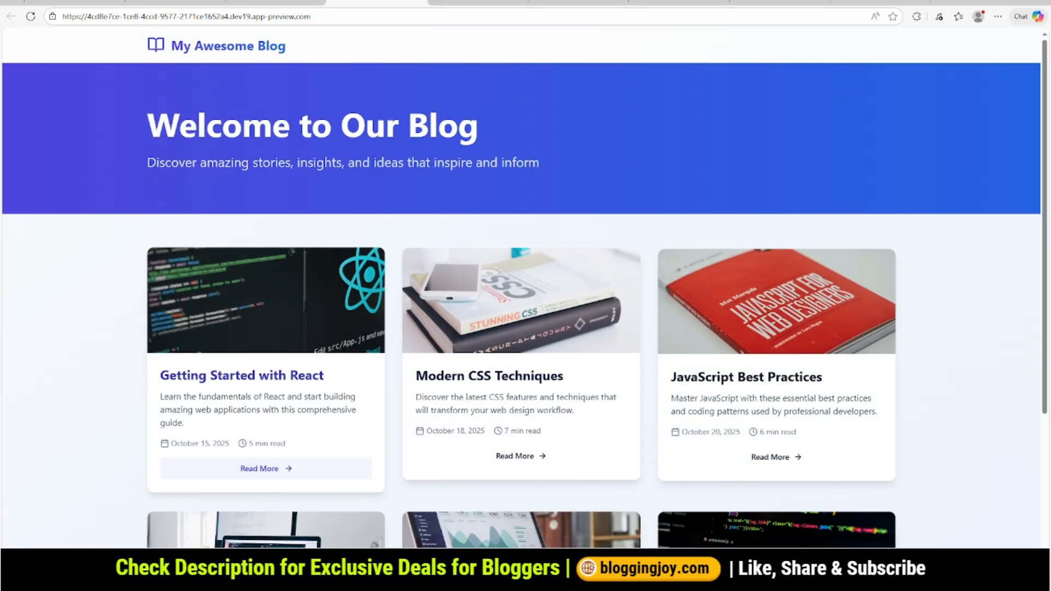
scroll(266, 416, down, 5)
scroll(266, 416, up, 5)
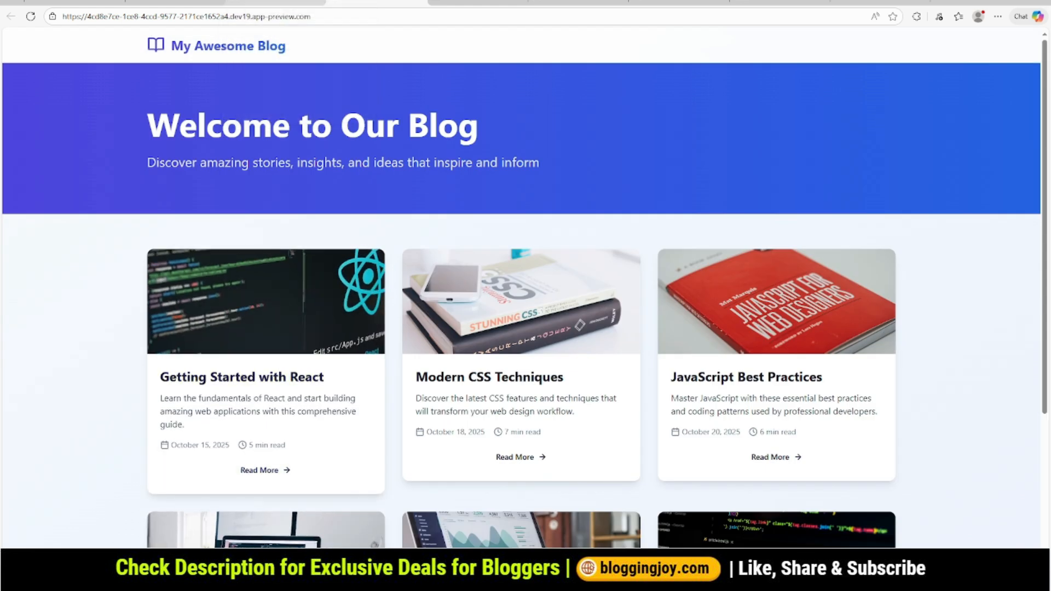
- Return to the Horizons editor and ask the assistant for a hero section with text and CTA on the left and a Blogging image on the right
click(274, 3)
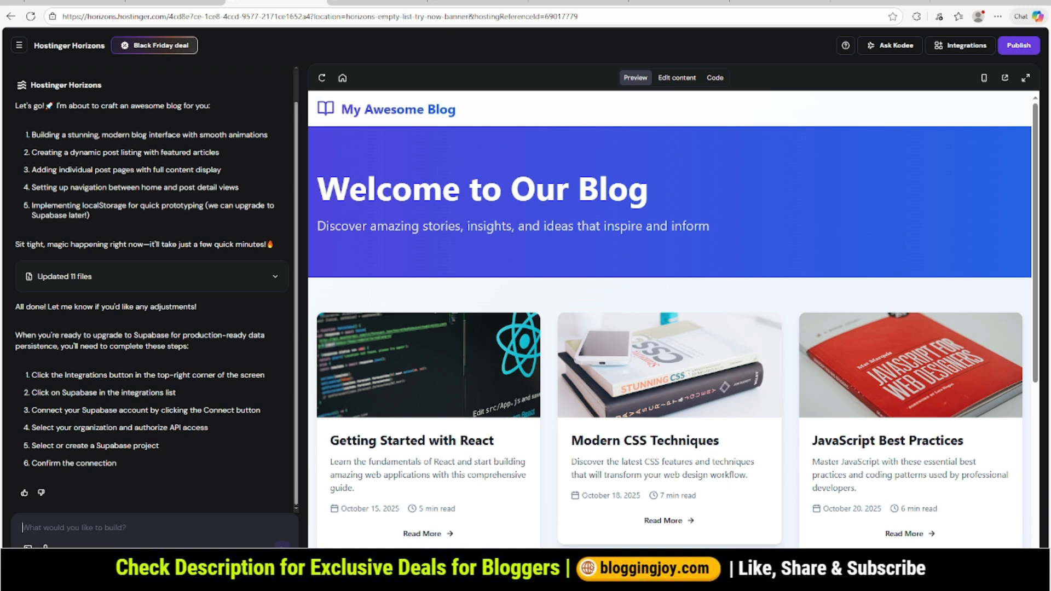
text(I want the top hero section su)
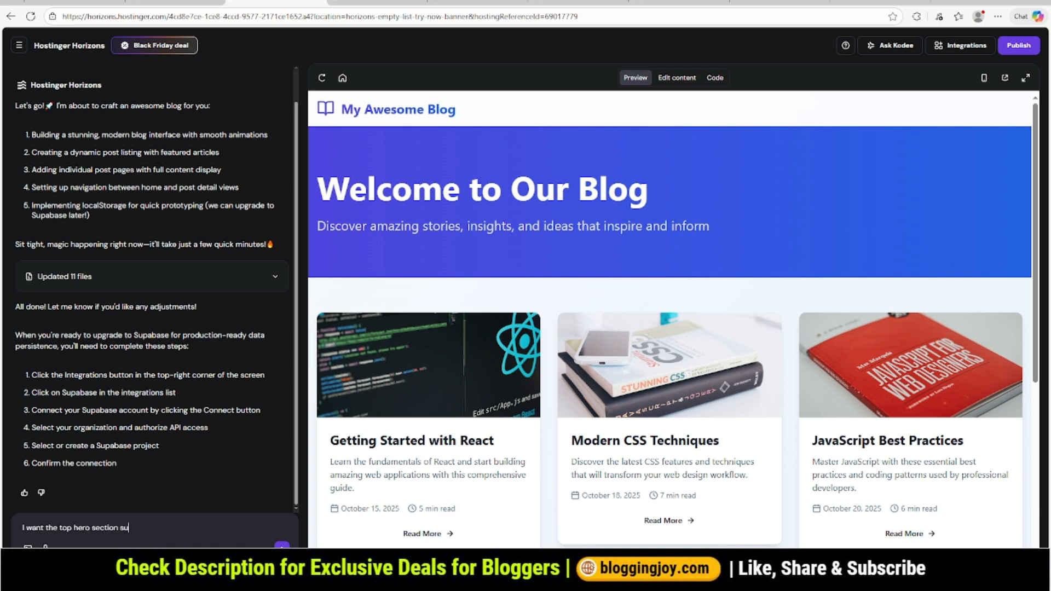
text(ch a way that in left side there should be so)
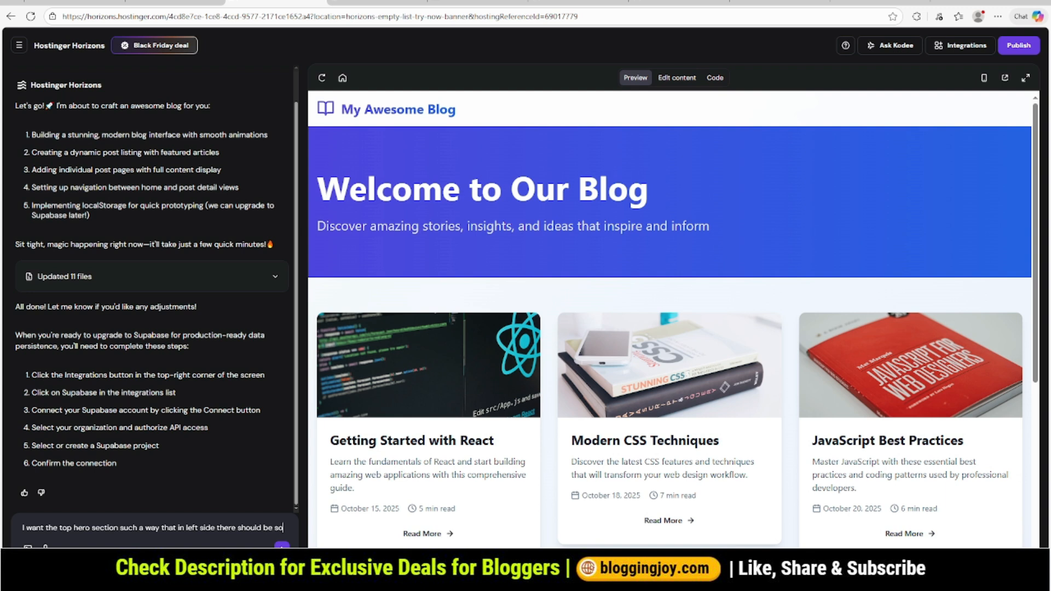
text(me Text)
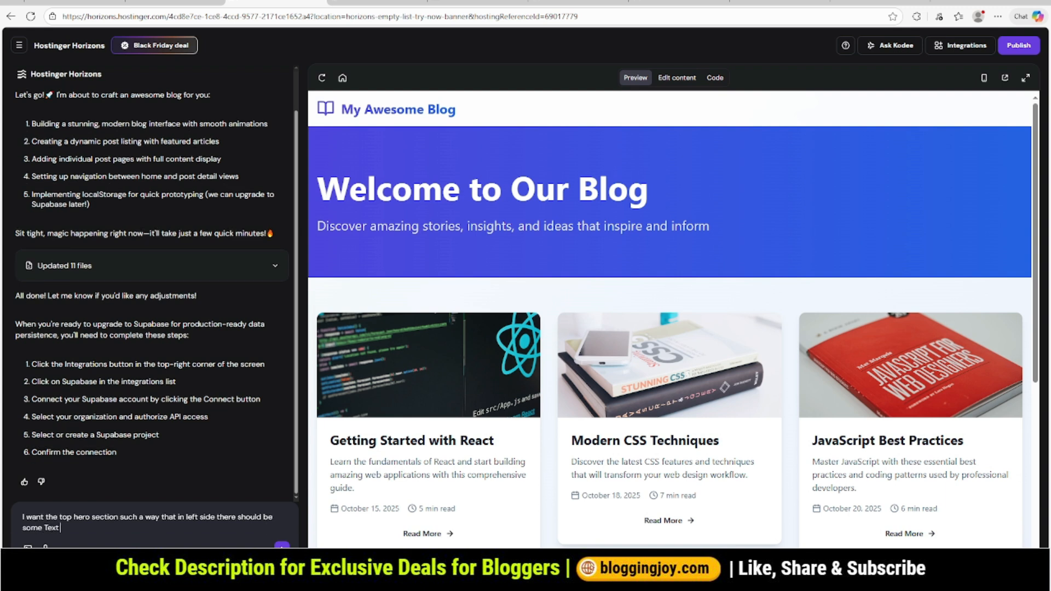
text( and CTA. and right side it should have )
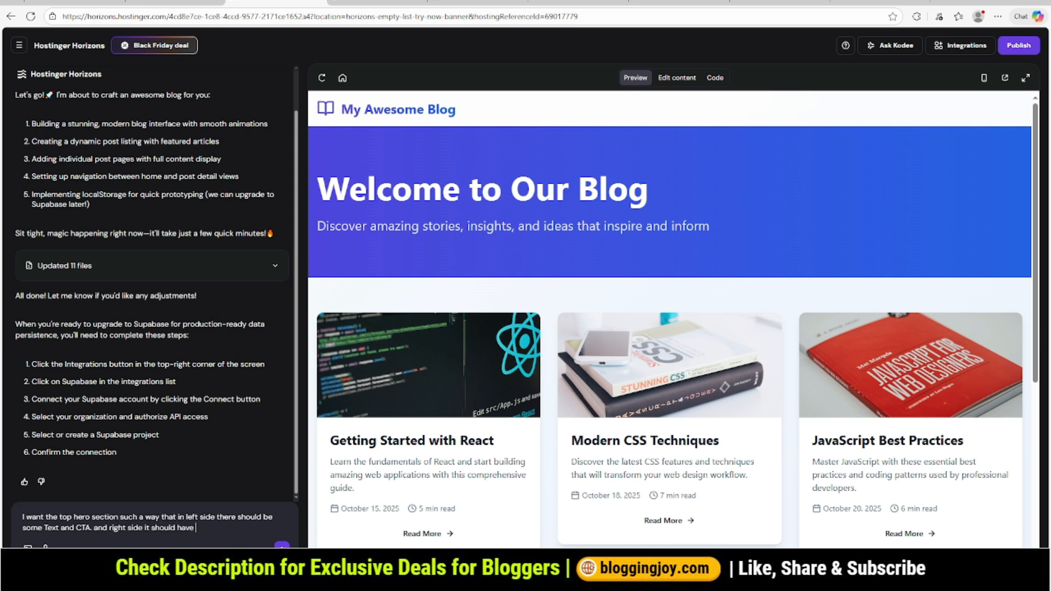
text(an image about Blogging. Can you plea)
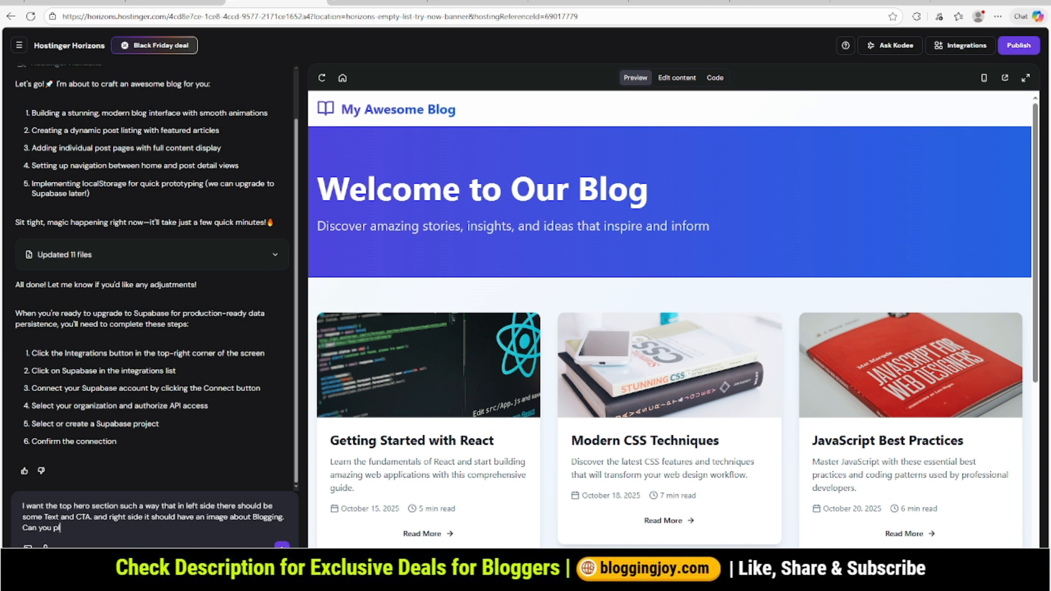
text(se do that)
key(Return)
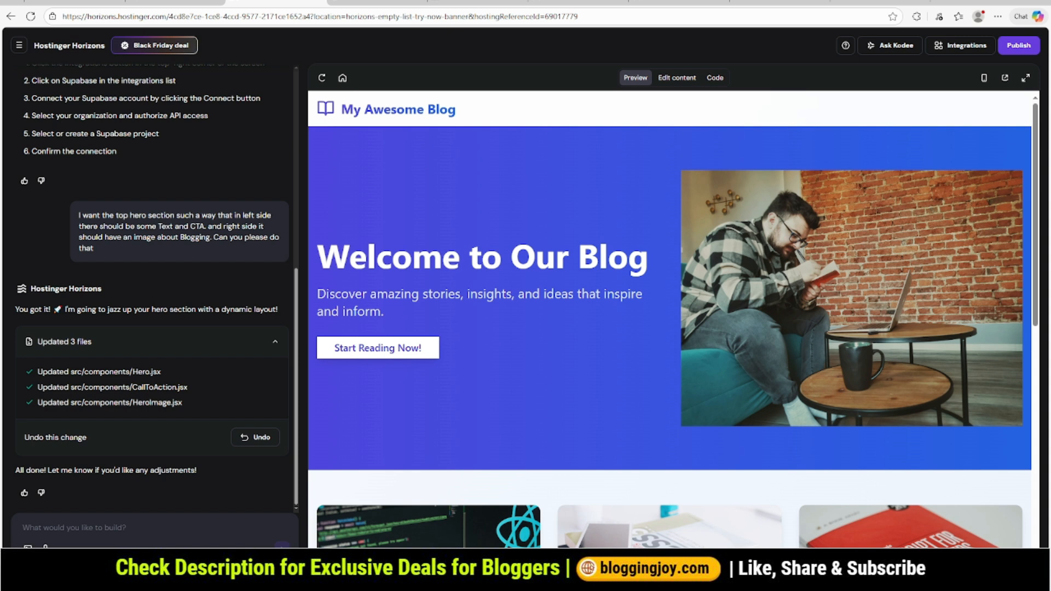
- Compare the redesigned hero section with the submitted request and look through the post cards below it
scroll(670, 319, down, 2)
scroll(670, 319, up, 1)
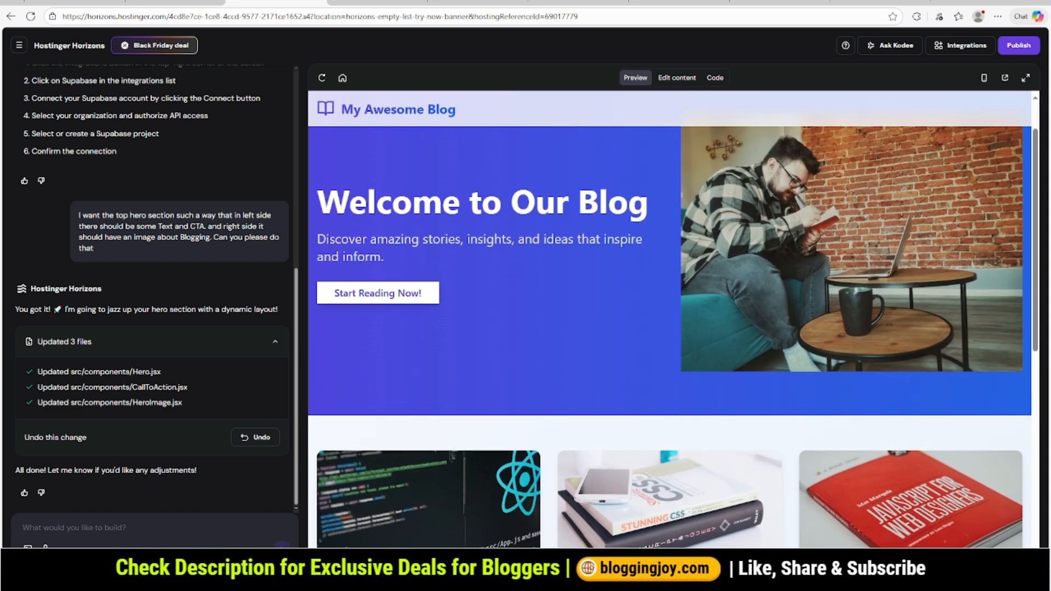
scroll(670, 319, up, 1)
drag(79, 215, 94, 249)
click(104, 251)
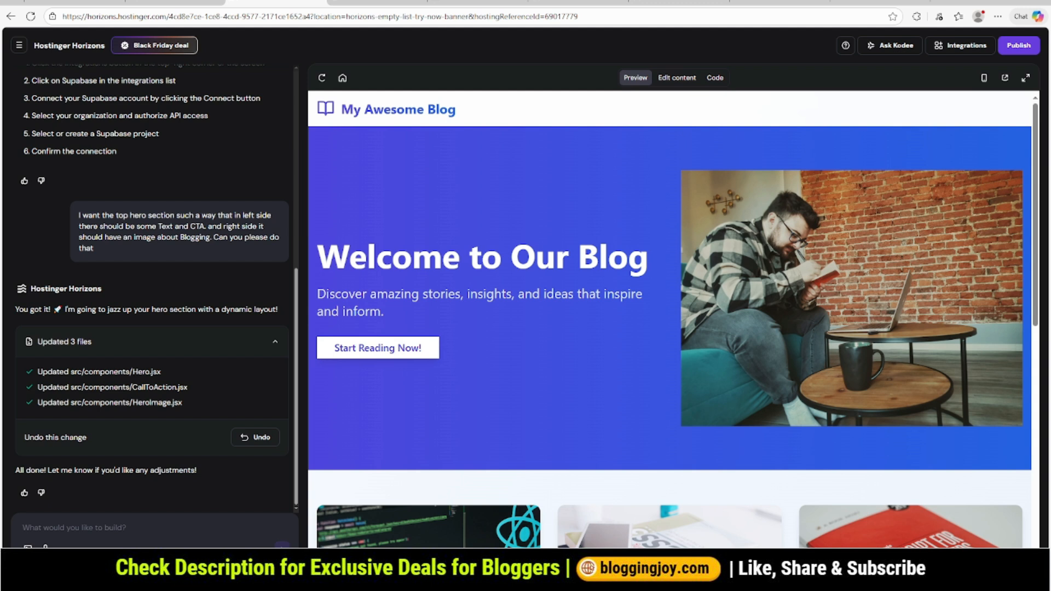
drag(94, 249, 82, 216)
scroll(672, 319, down, 4)
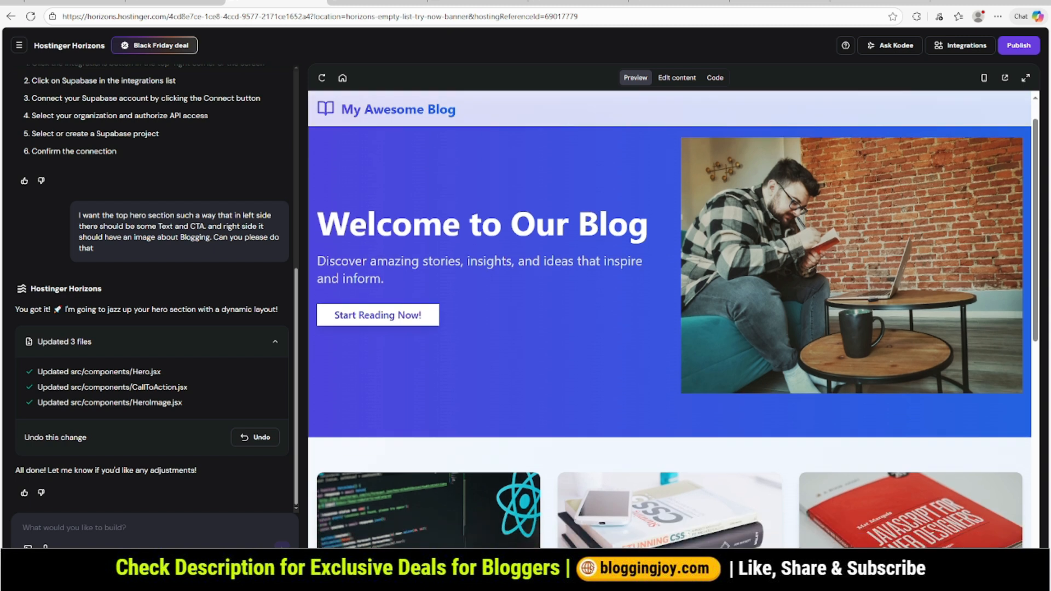
scroll(438, 405, down, 5)
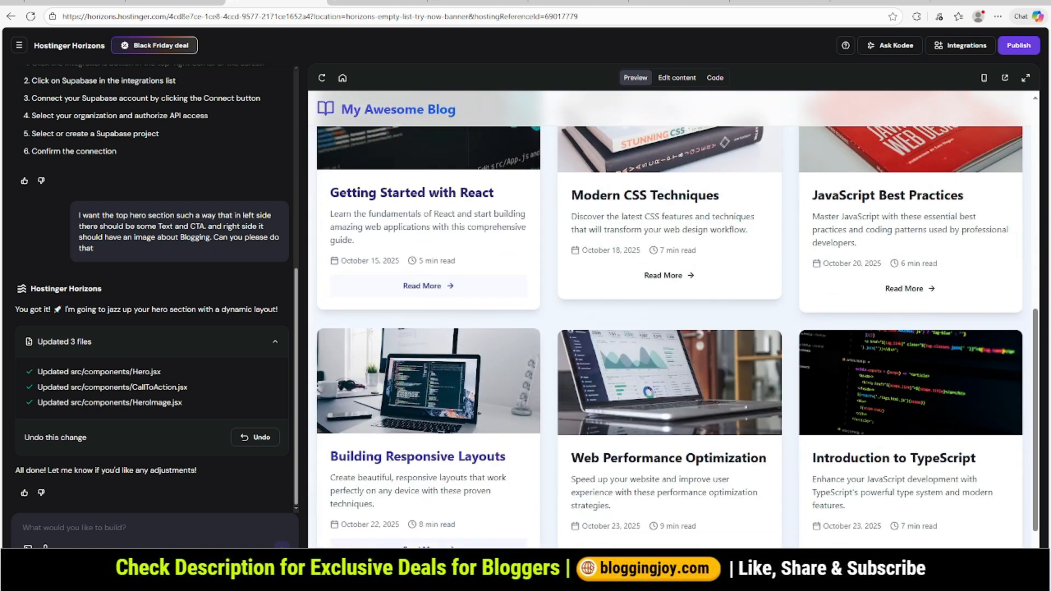
- Open the Getting Started with React post in the preview and examine its title area
scroll(656, 378, up, 5)
click(429, 514)
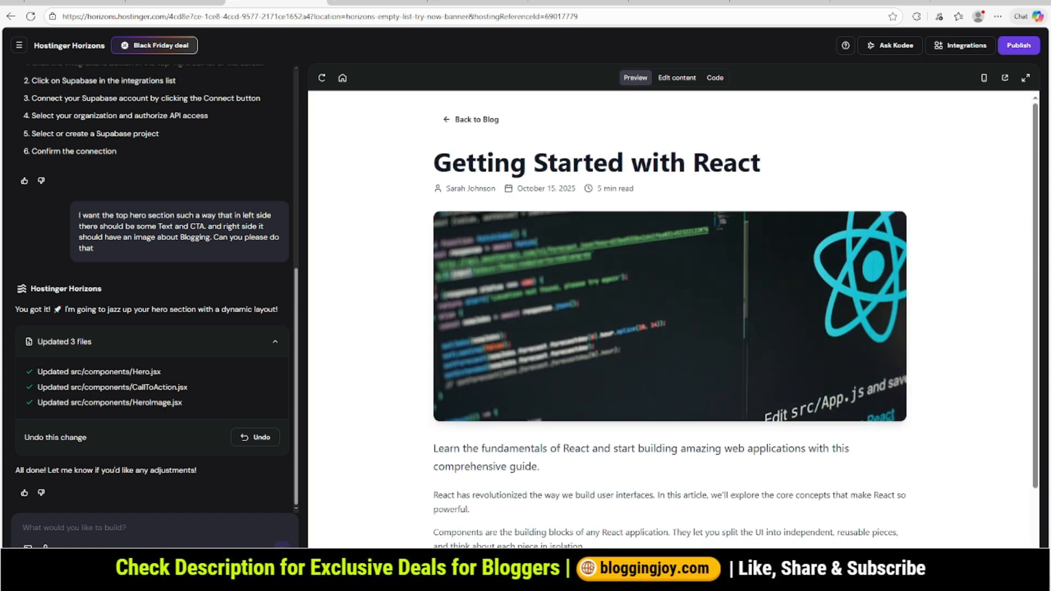
drag(433, 163, 763, 163)
click(772, 164)
- Ask the assistant to center-align the title and meta details in the single post view
text(for single post view, can)
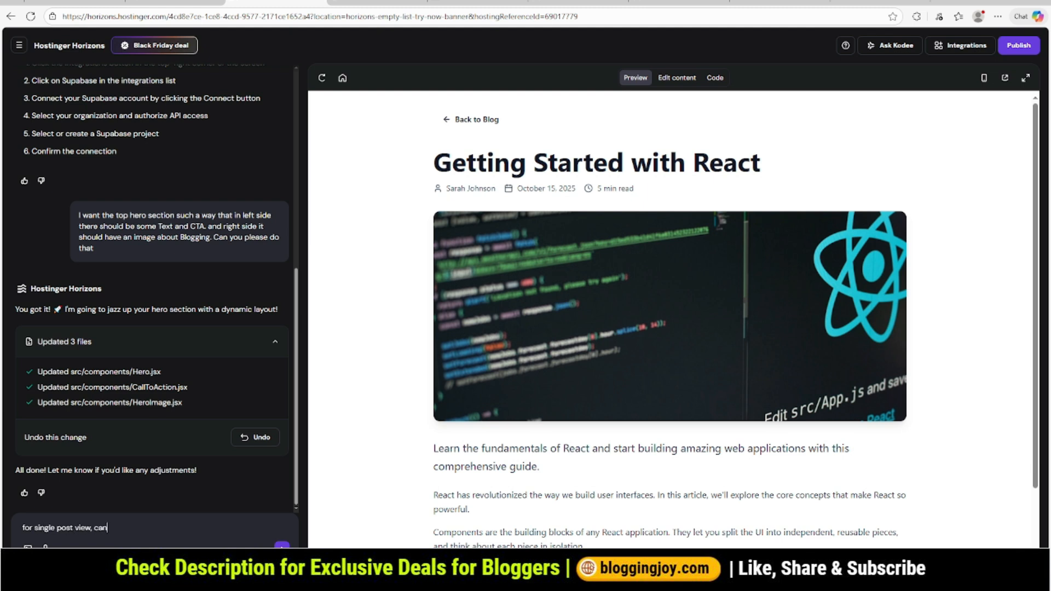
text( you pls make the Title and meta details)
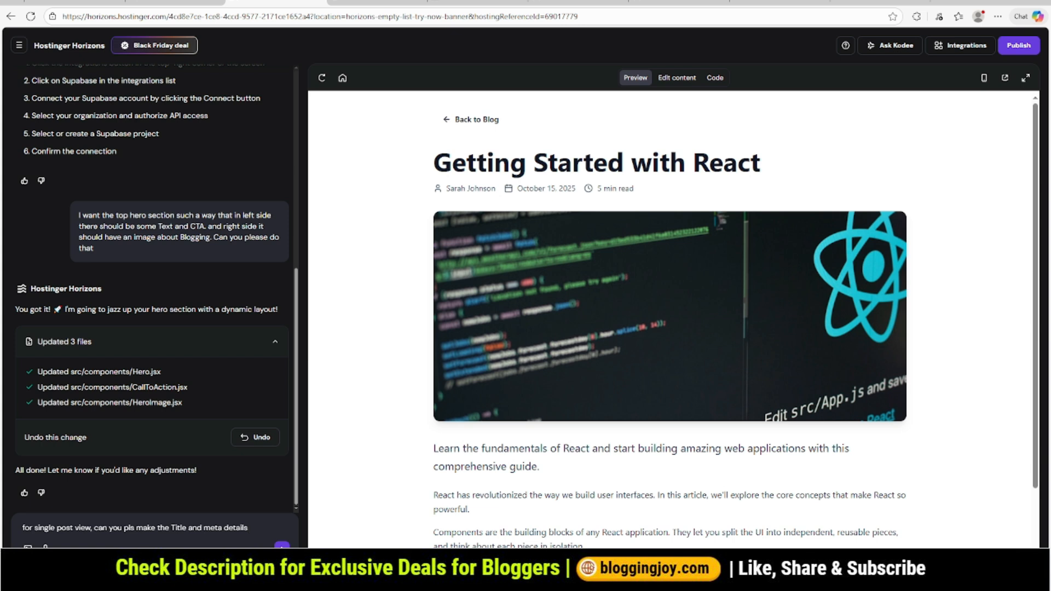
text( central alig)
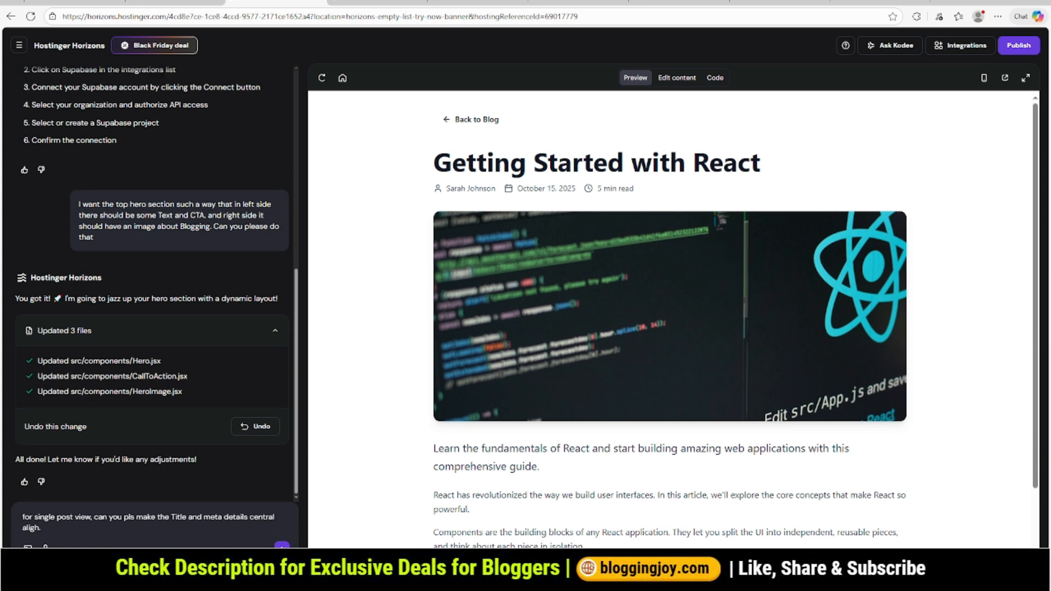
text(h.)
key(Return)
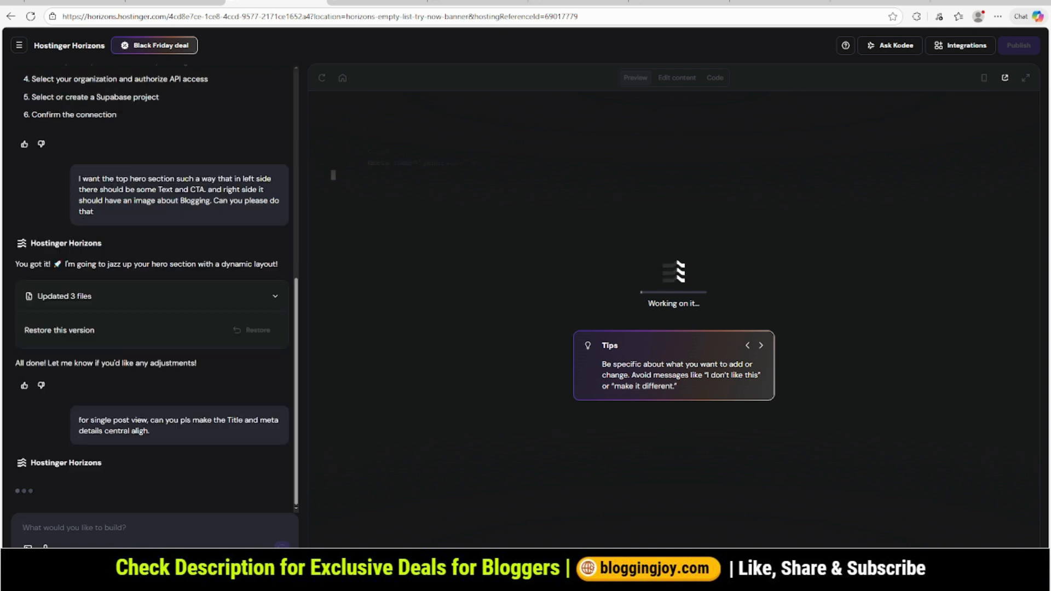